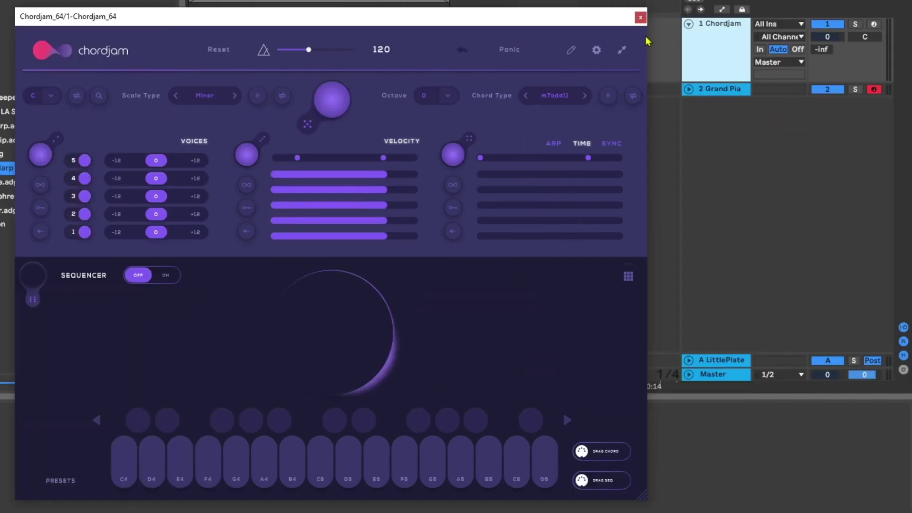
# Step: Set the Grand Piano track's MIDI From to 1-Chordjam 64 on the Chordjam 64 channel
pyautogui.click(855, 65)
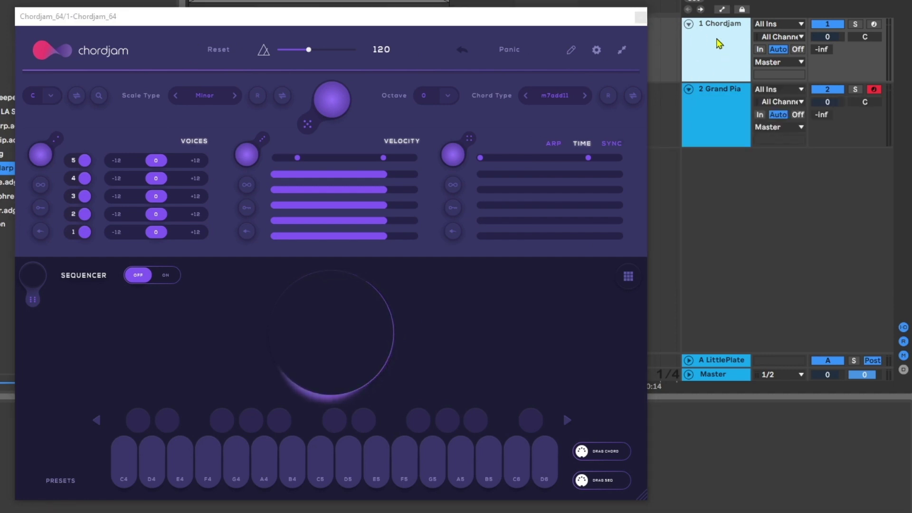
pyautogui.click(710, 128)
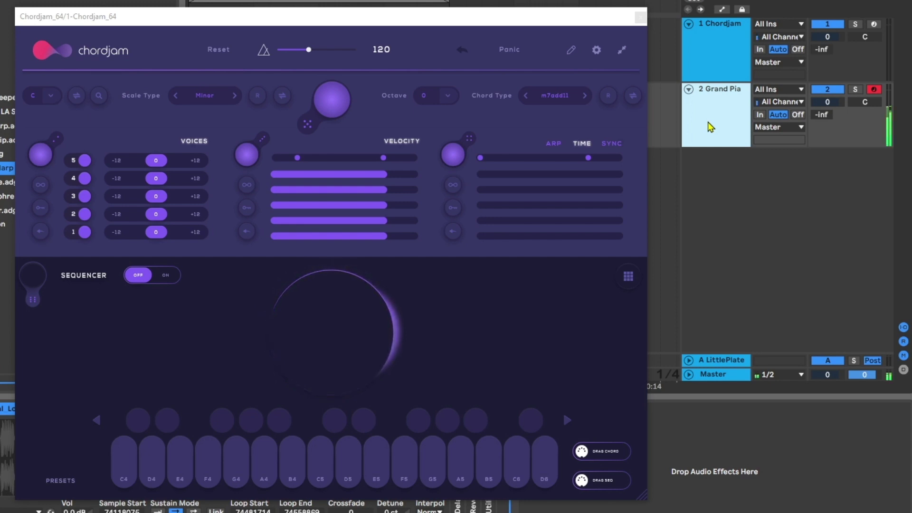
pyautogui.click(779, 90)
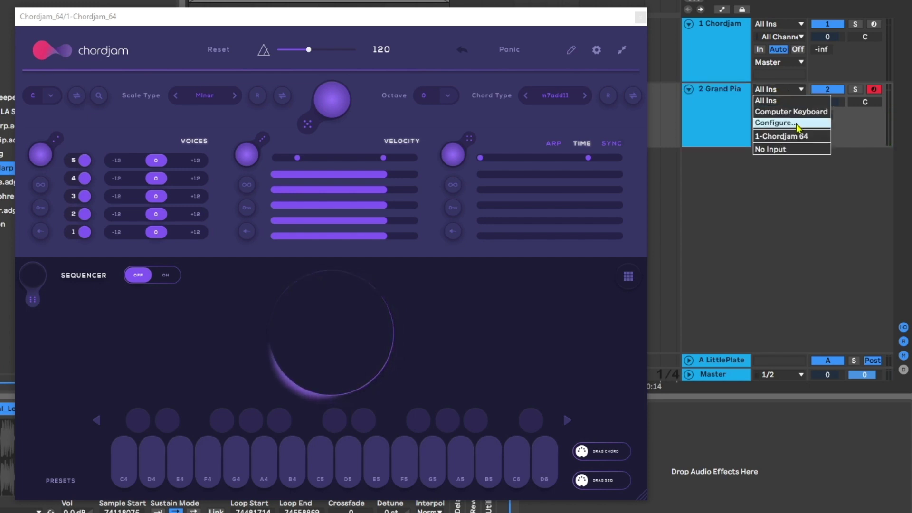
pyautogui.click(790, 136)
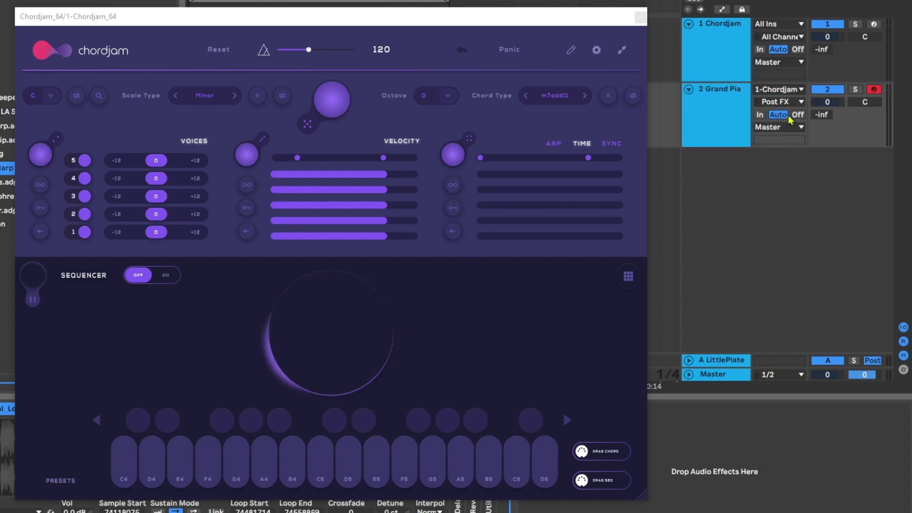
pyautogui.click(778, 102)
pyautogui.click(782, 137)
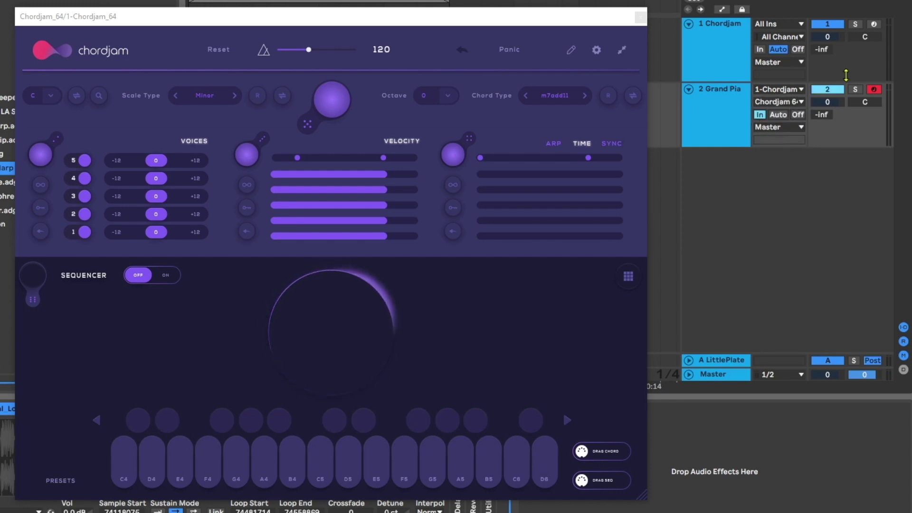
# Step: Arm the Chordjam track and play Cm11, Gm11 and Fm11 chords from the computer keys
pyautogui.click(683, 66)
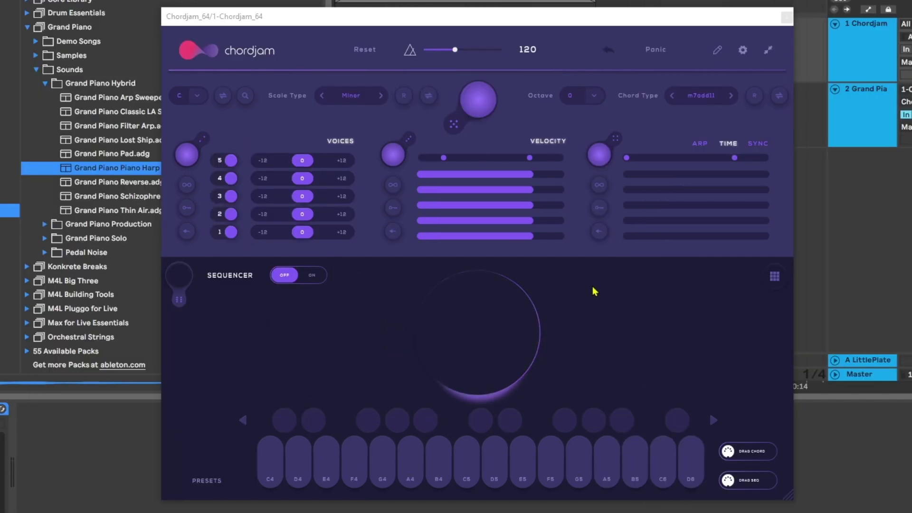
pyautogui.press('a')
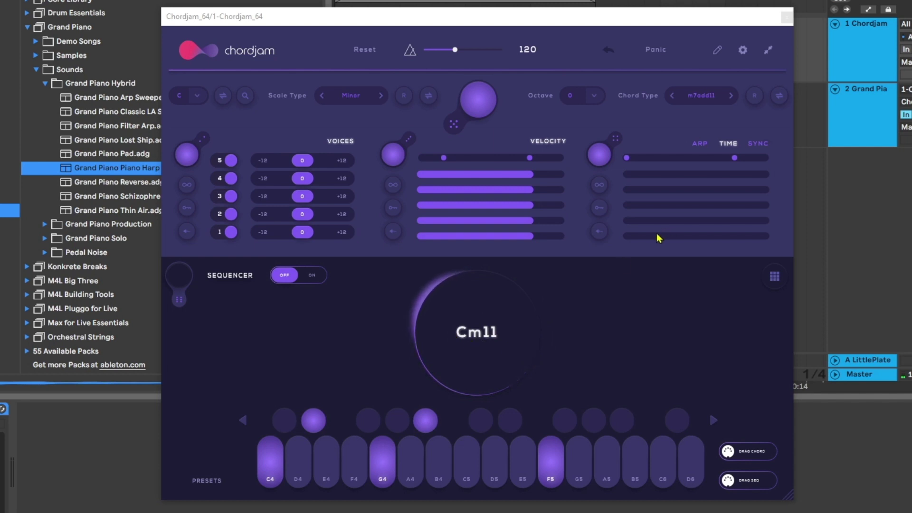
pyautogui.press('a')
pyautogui.press('g')
pyautogui.press('f')
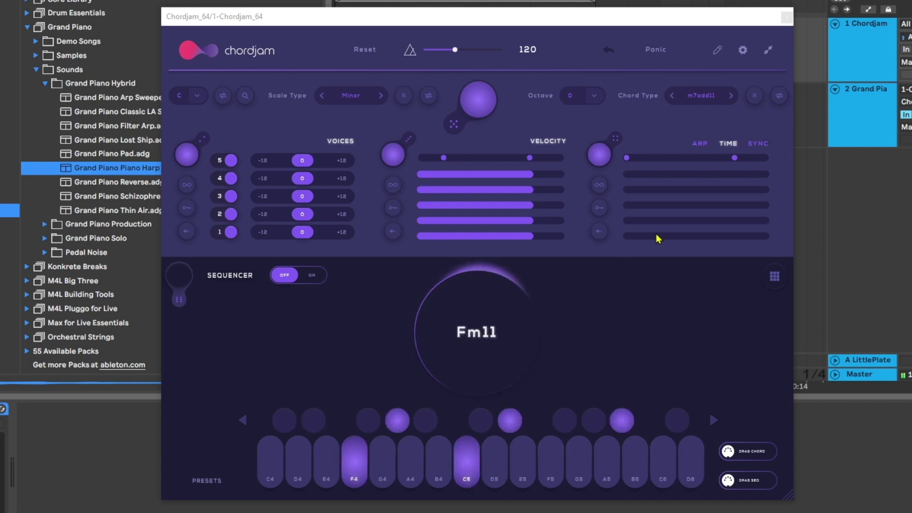
pyautogui.press('a')
pyautogui.press('g')
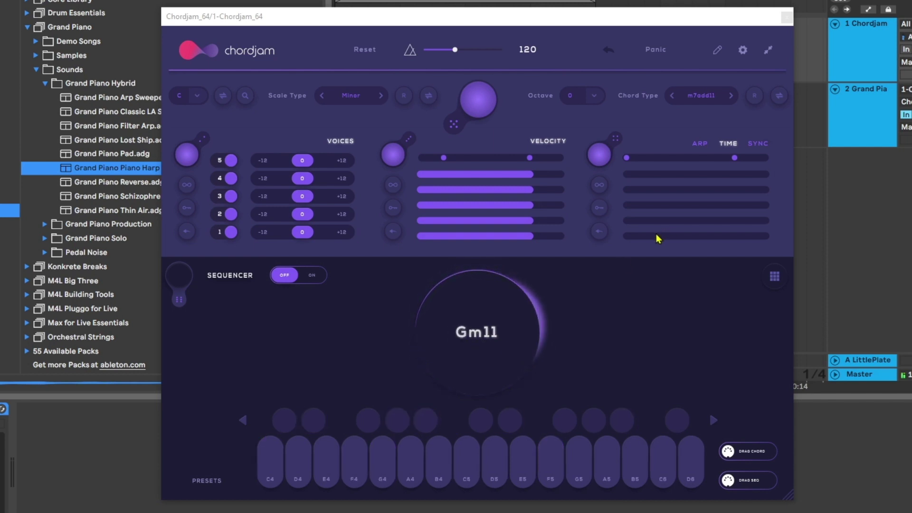
pyautogui.press('f')
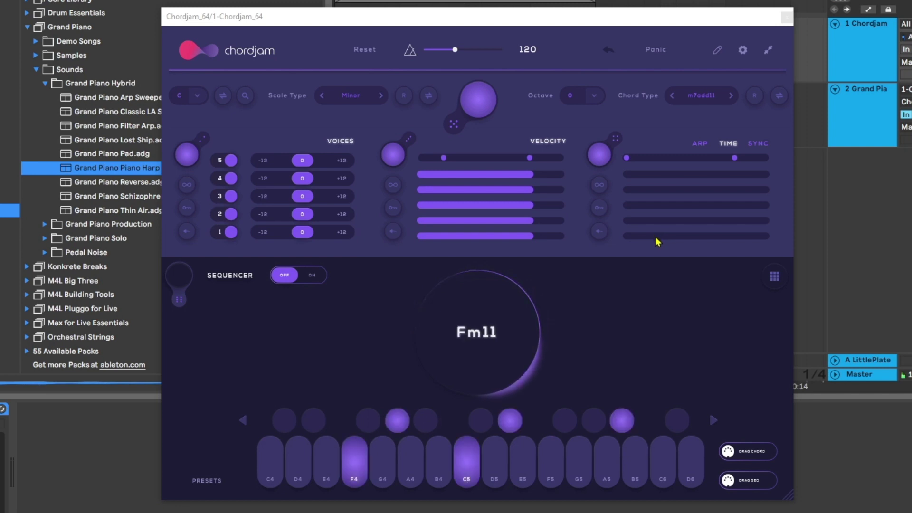
pyautogui.press('a')
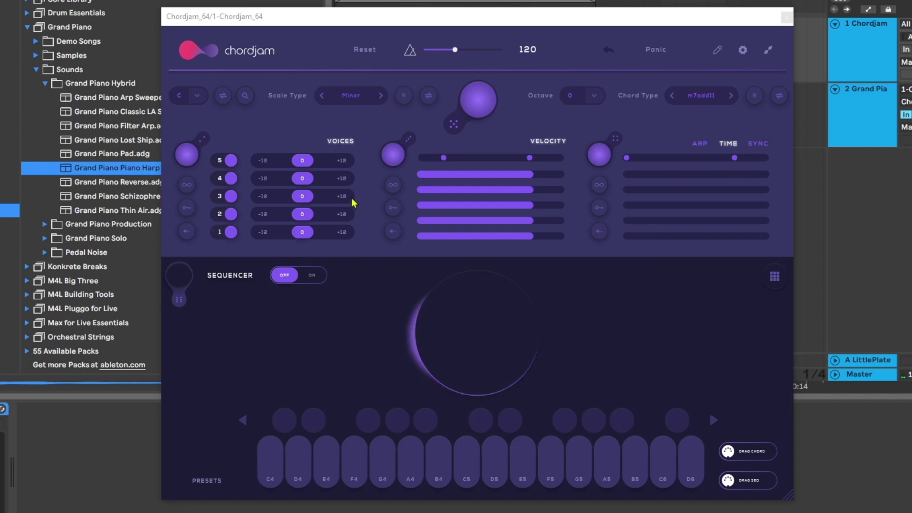
# Step: Set the root key to G and keep the Minor scale
pyautogui.click(182, 100)
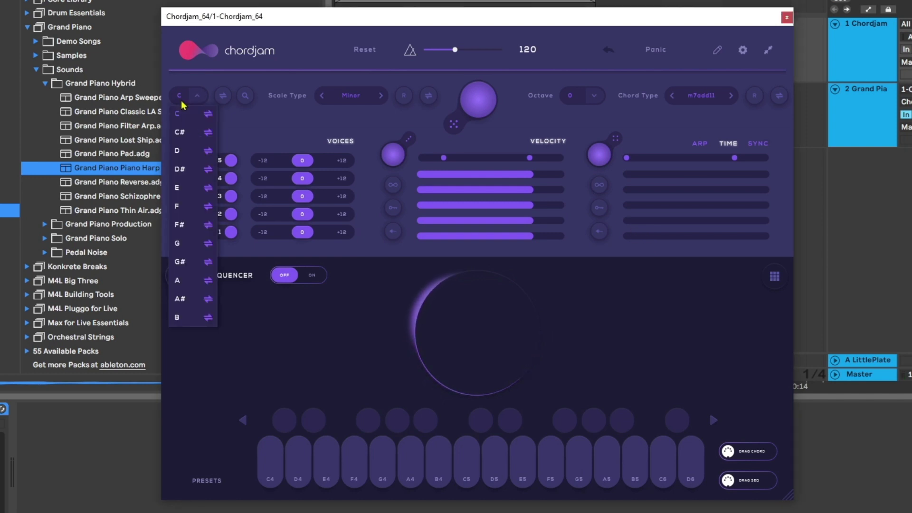
pyautogui.click(183, 244)
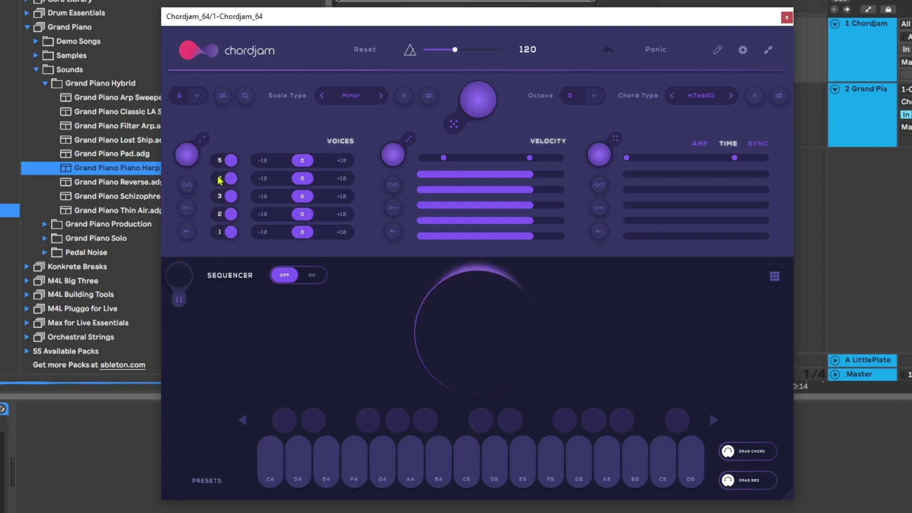
pyautogui.click(351, 96)
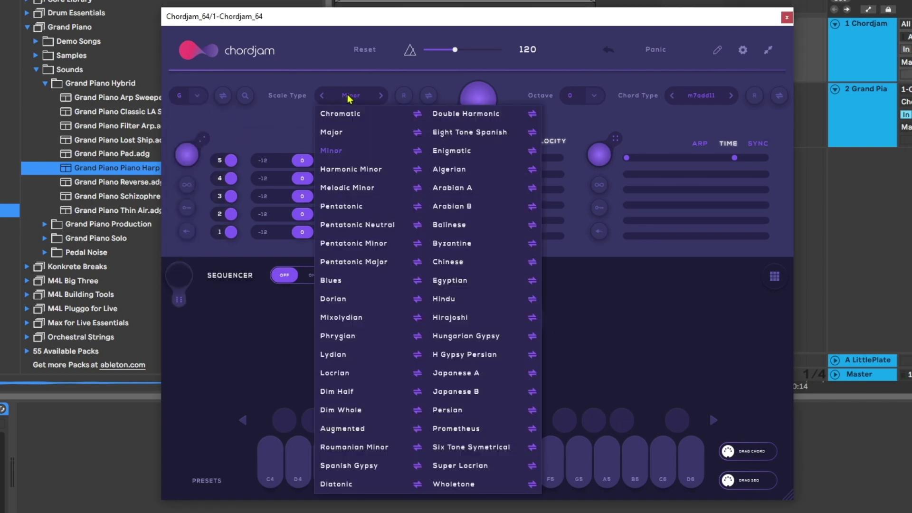
pyautogui.click(356, 152)
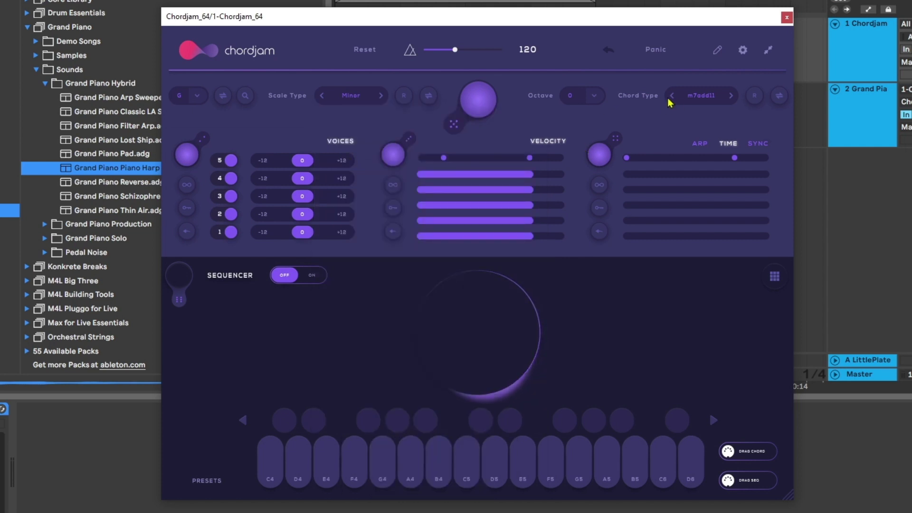
# Step: Try octave -12 and 12, return it to 0, and keep the m7add11 chord type
pyautogui.click(584, 99)
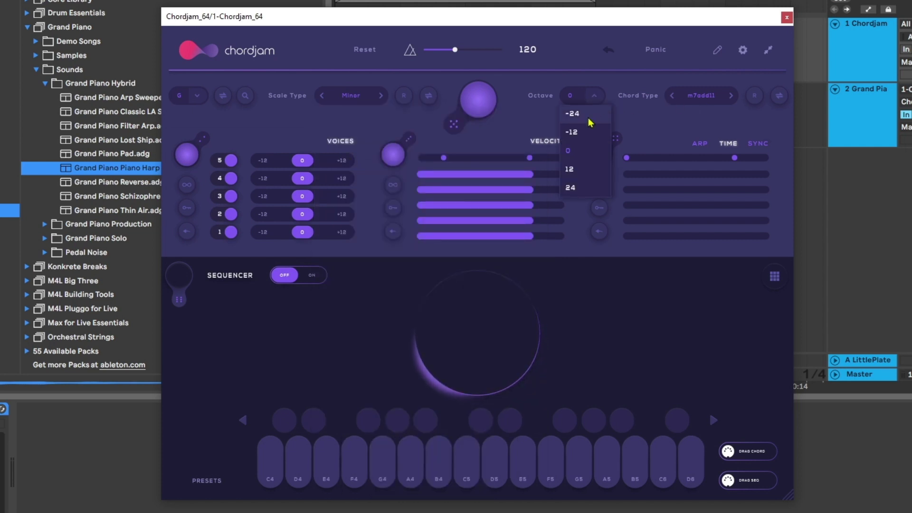
pyautogui.click(579, 137)
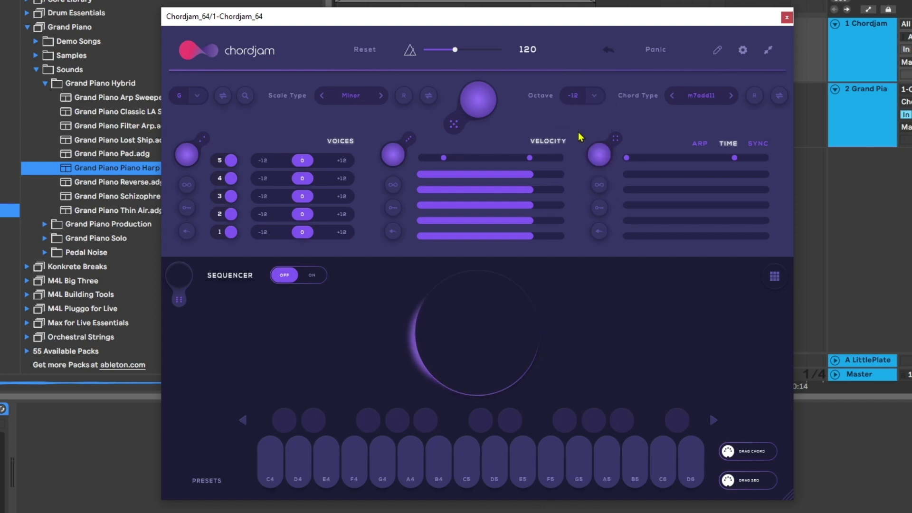
pyautogui.click(587, 96)
pyautogui.click(584, 175)
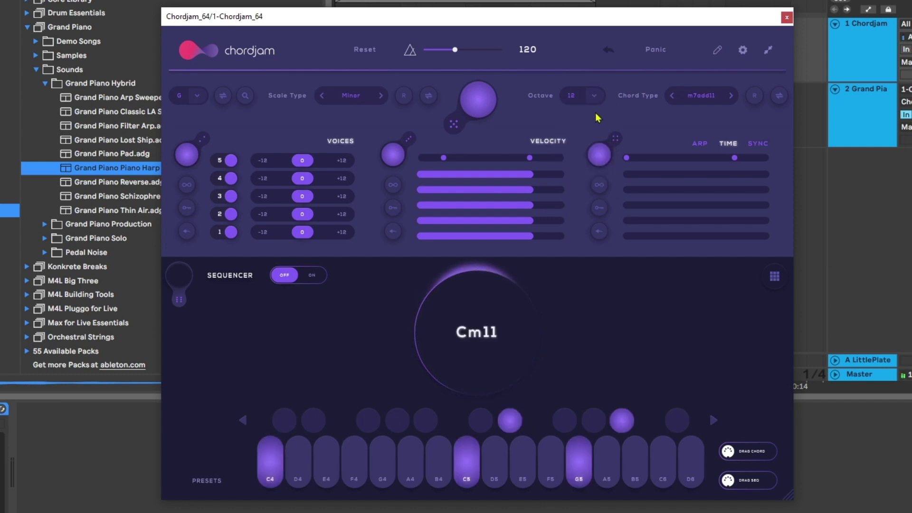
pyautogui.click(587, 97)
pyautogui.click(588, 149)
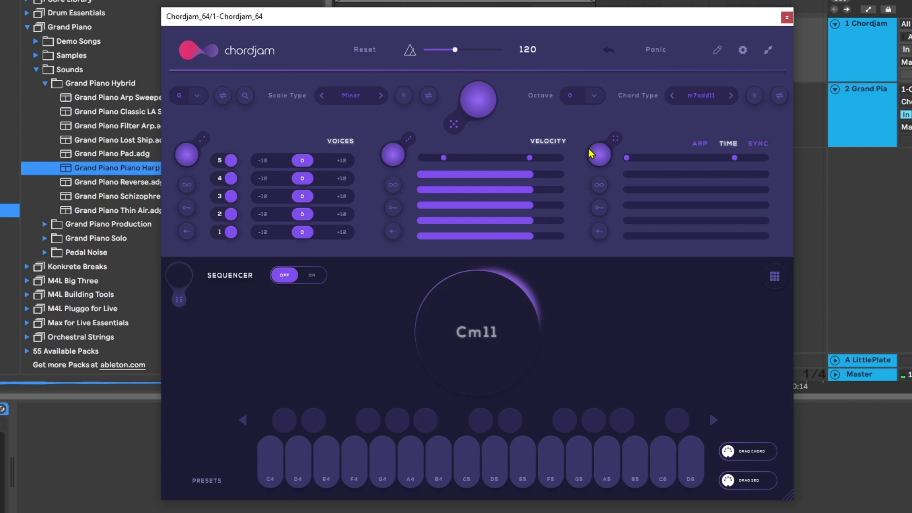
pyautogui.click(701, 95)
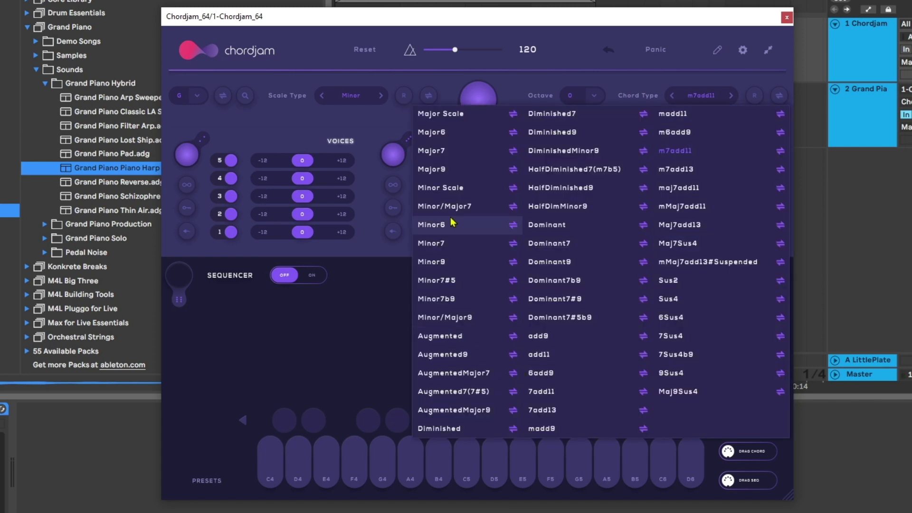
pyautogui.click(561, 78)
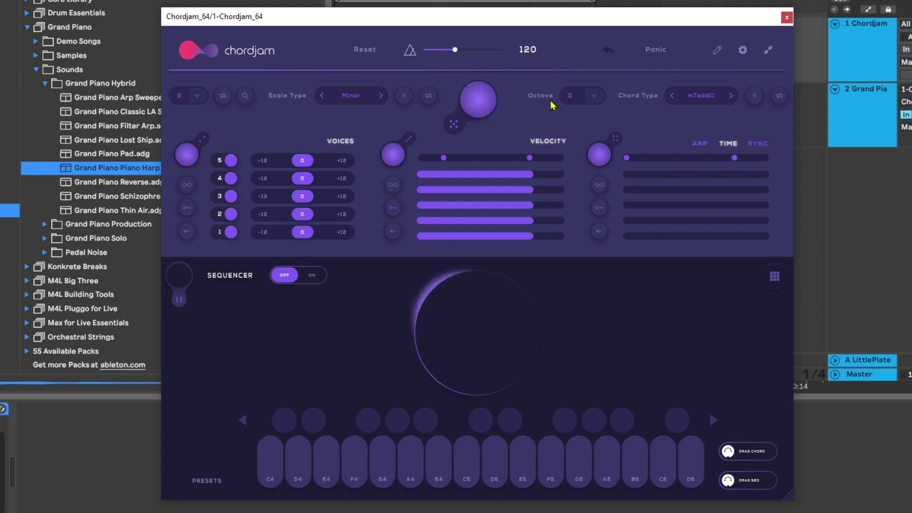
# Step: Play Cm11, Gm11 and F9sus4, then drop voice 1 to -12 and replay them
pyautogui.press('a')
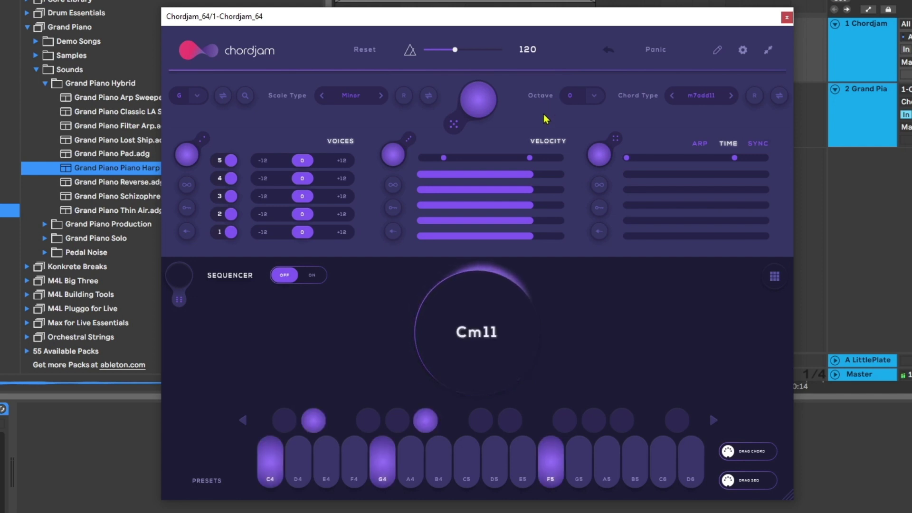
pyautogui.press('g')
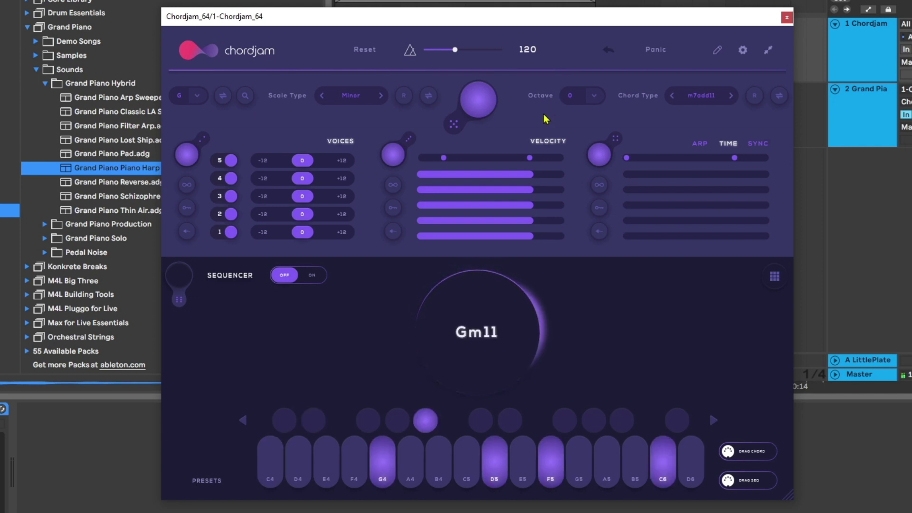
pyautogui.press('f')
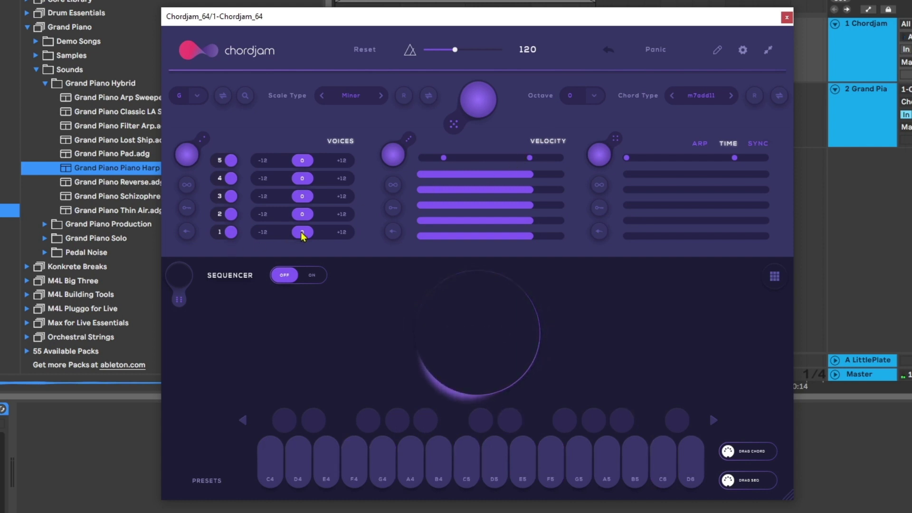
pyautogui.click(266, 235)
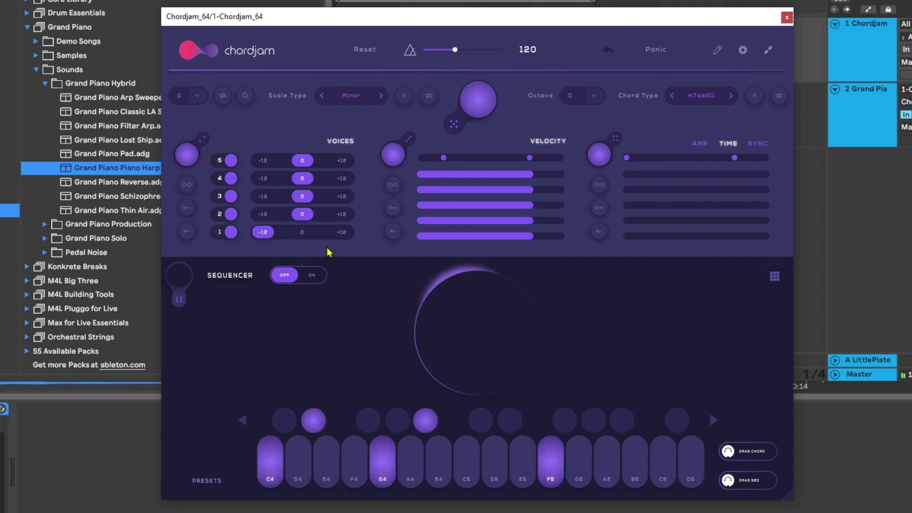
pyautogui.press('c')
pyautogui.press('g')
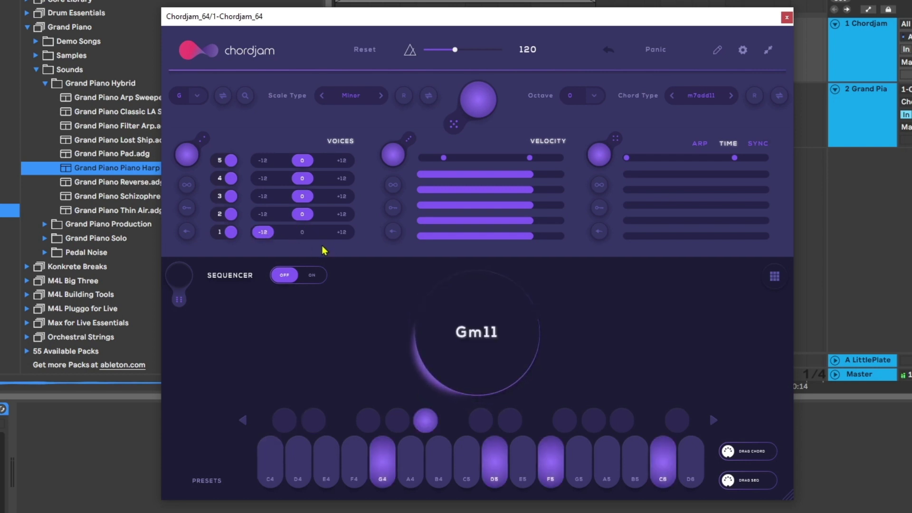
pyautogui.press('f')
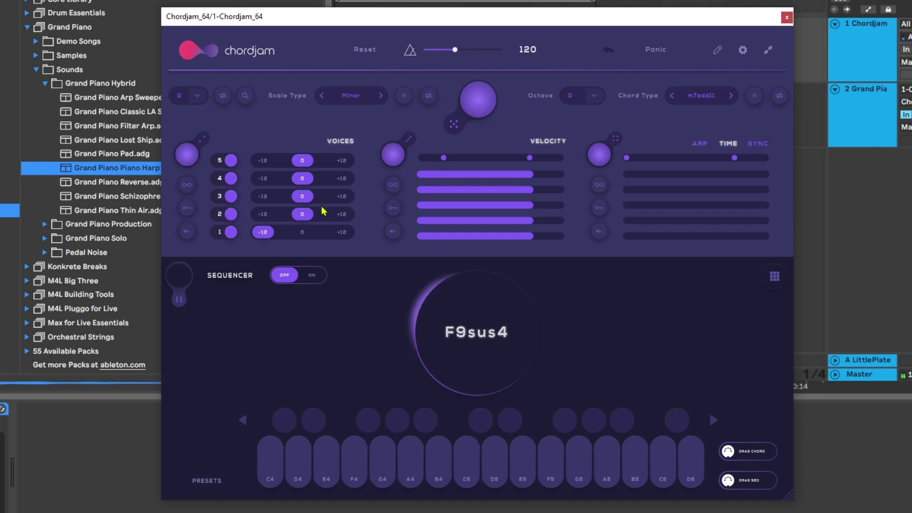
# Step: Raise voice 5 to +12 and audition Cm11, Gm11 and F9sus4 again
pyautogui.click(342, 162)
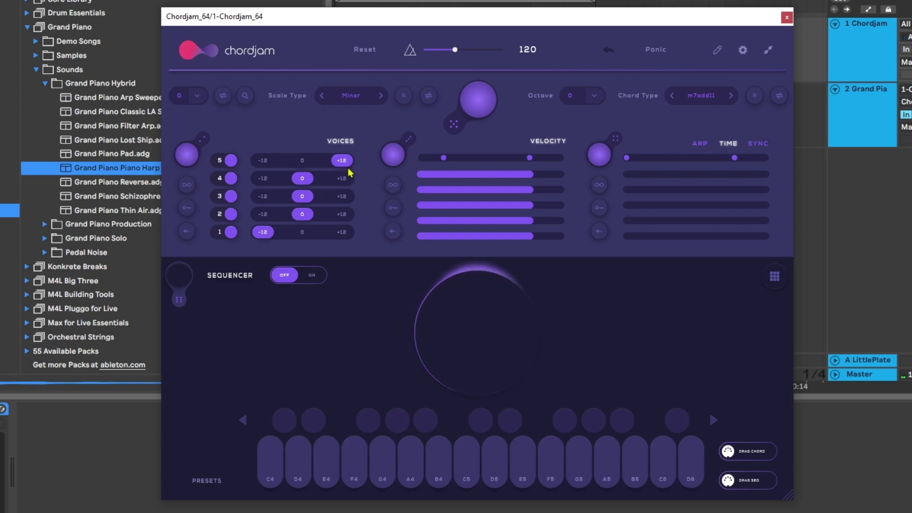
pyautogui.press('c')
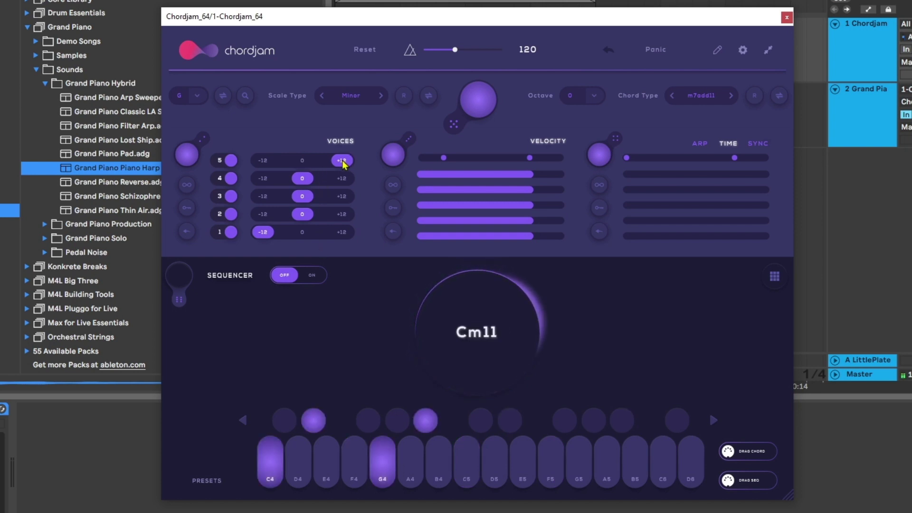
pyautogui.press('g')
pyautogui.press('f')
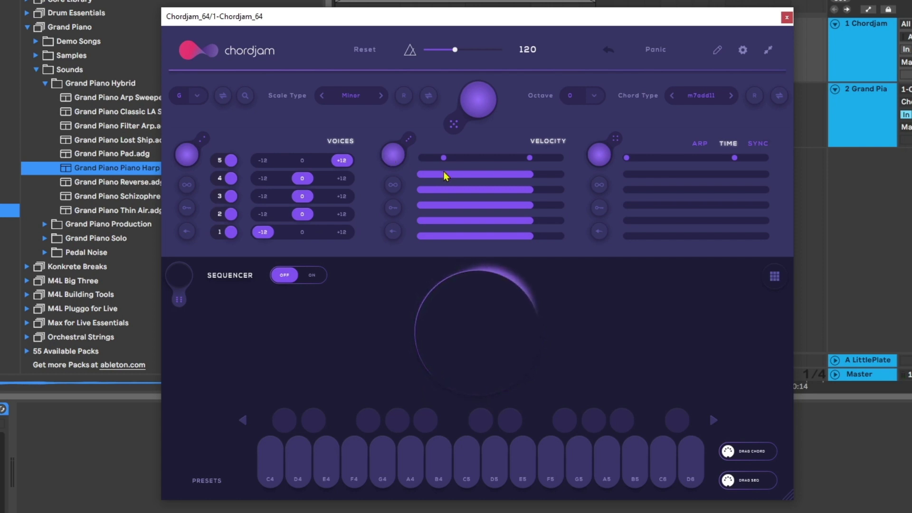
# Step: Narrow the velocity range, randomize the five voices' velocities, and fine-tune both range handles
pyautogui.moveTo(447, 156); pyautogui.dragTo(521, 159)
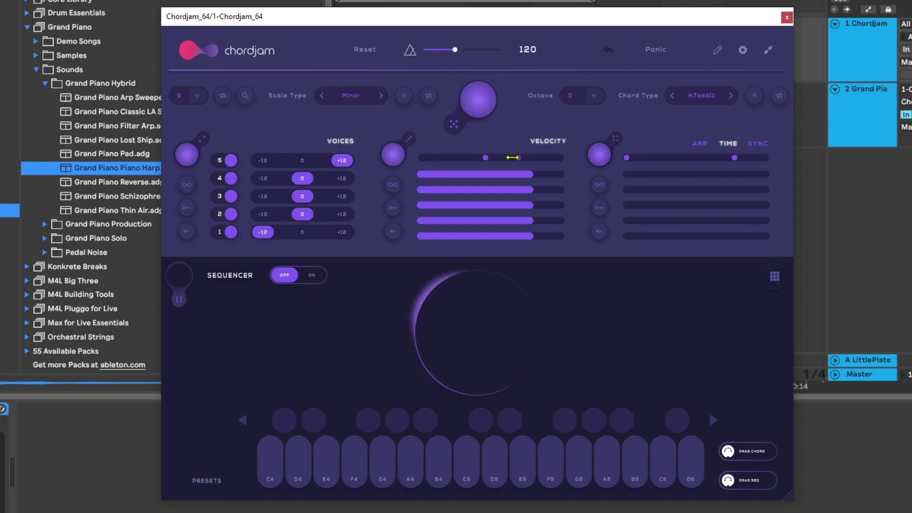
pyautogui.click(394, 156)
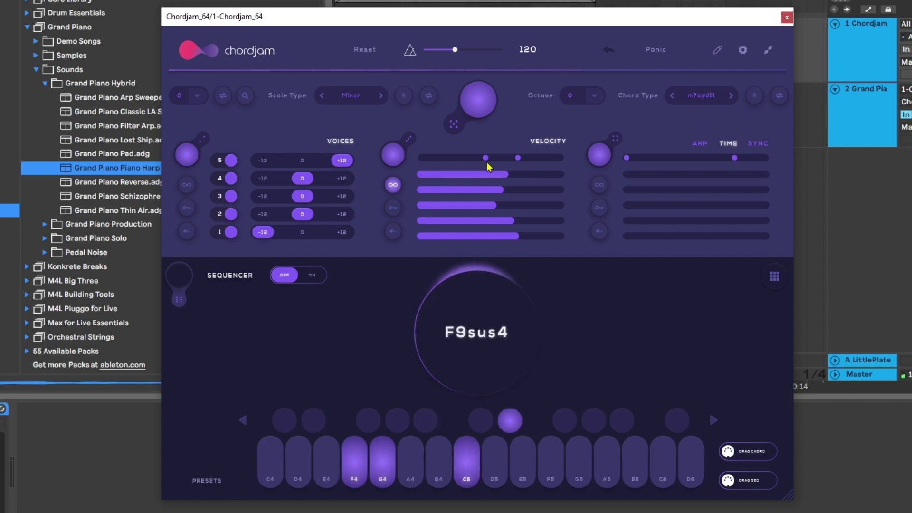
pyautogui.moveTo(485, 158); pyautogui.dragTo(442, 158)
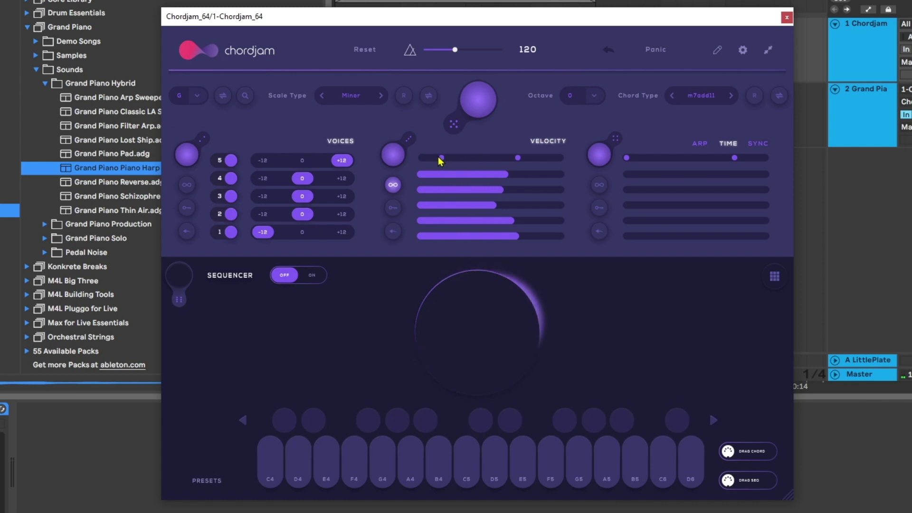
pyautogui.moveTo(517, 158); pyautogui.dragTo(541, 158)
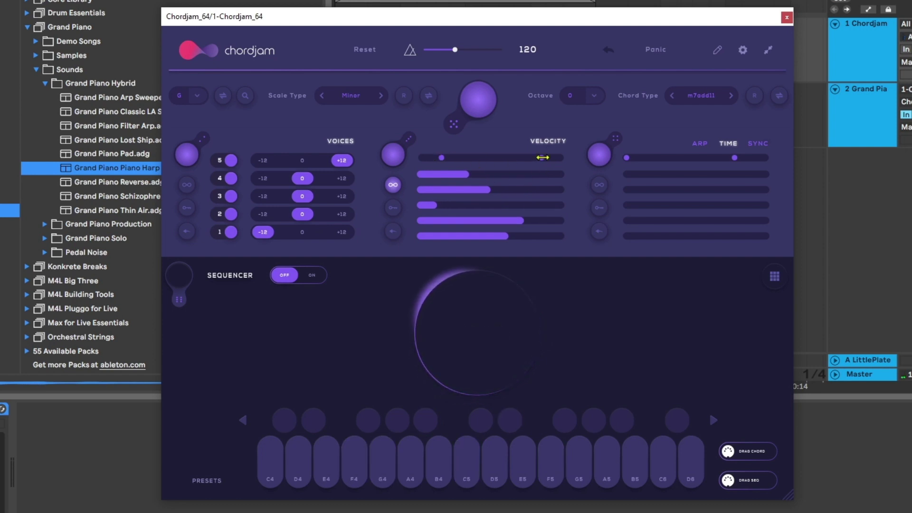
pyautogui.moveTo(477, 163); pyautogui.dragTo(461, 173)
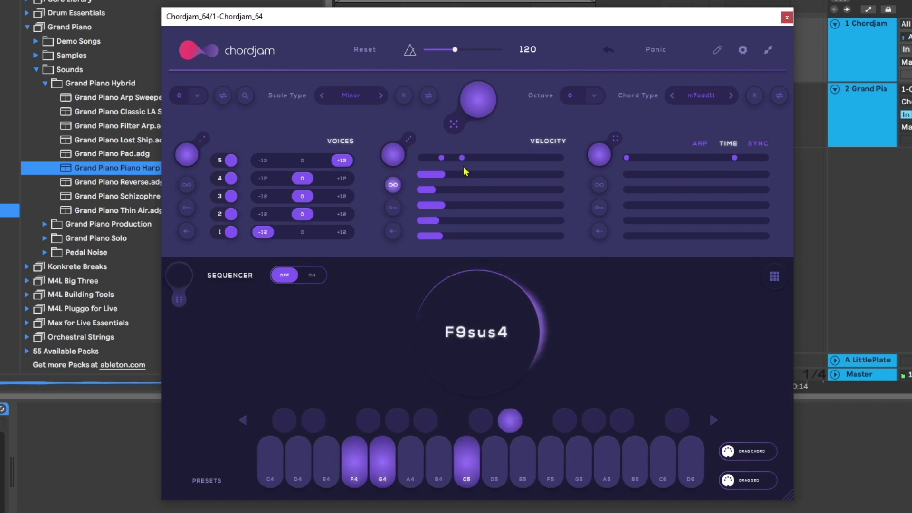
pyautogui.moveTo(463, 160); pyautogui.dragTo(520, 162)
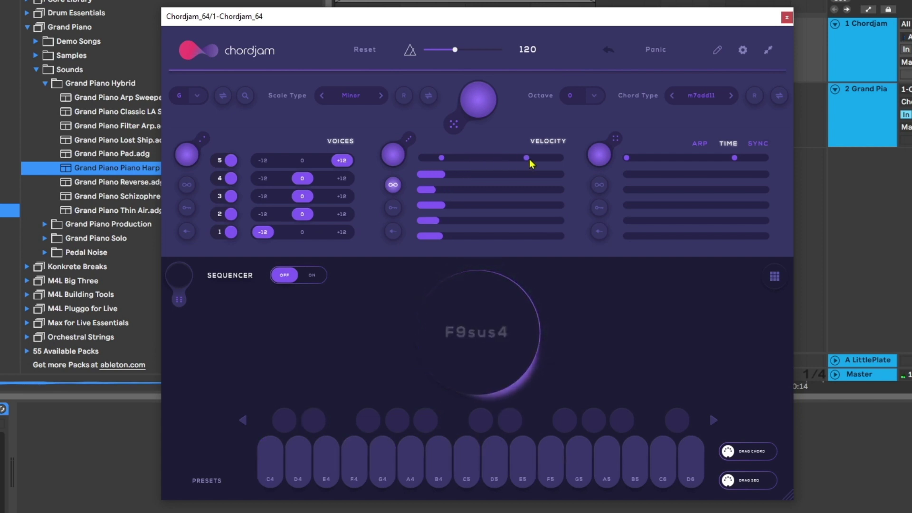
pyautogui.moveTo(443, 160); pyautogui.dragTo(487, 159)
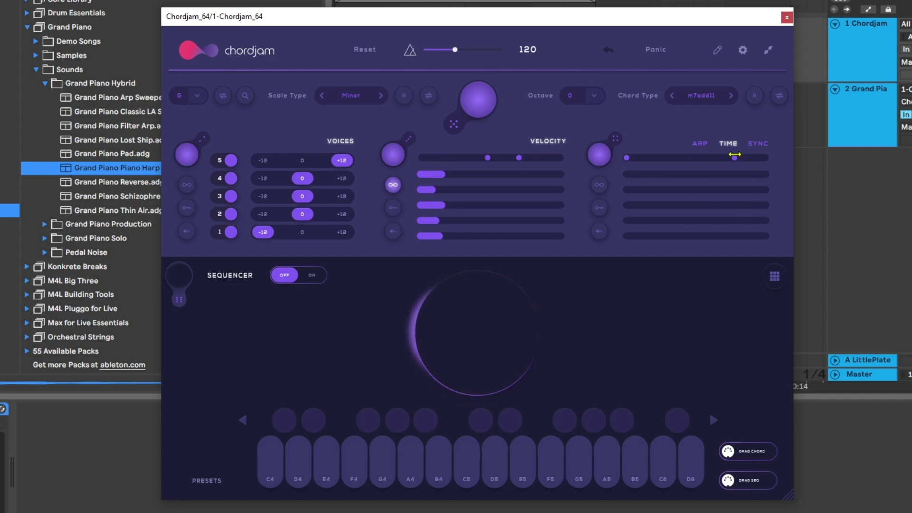
# Step: Give three voices timing offsets, shrink the Time range, and enable continuous re-randomizing
pyautogui.moveTo(623, 174); pyautogui.dragTo(708, 175)
pyautogui.moveTo(626, 190); pyautogui.dragTo(679, 189)
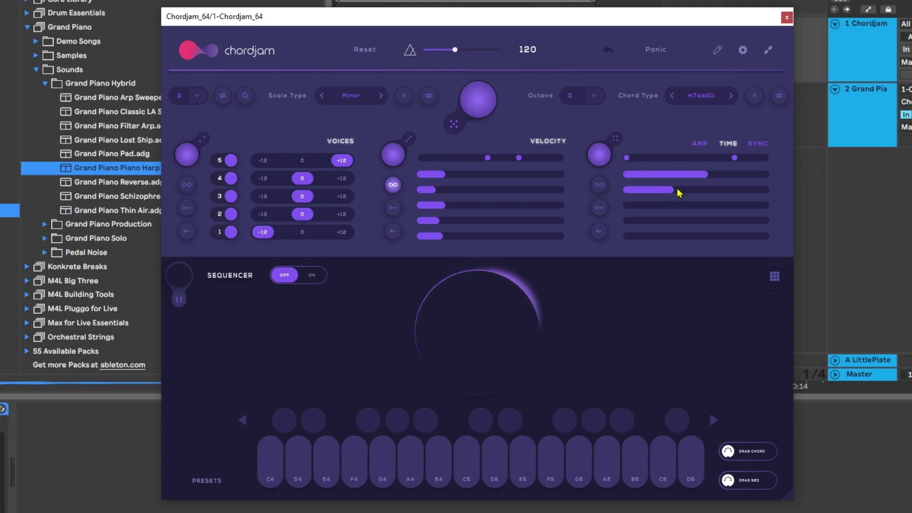
pyautogui.moveTo(627, 205)
pyautogui.mouseDown()
pyautogui.moveTo(652, 207)
pyautogui.moveTo(648, 221)
pyautogui.mouseUp()
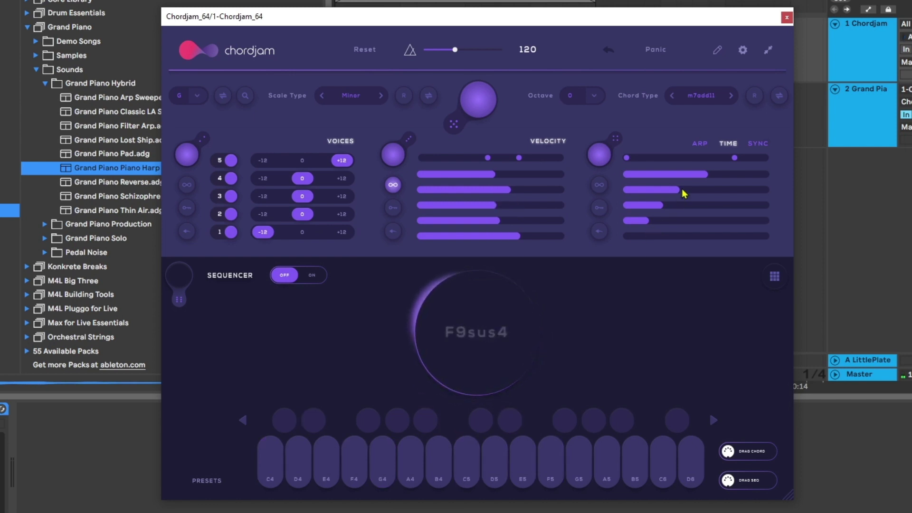
pyautogui.moveTo(735, 158); pyautogui.dragTo(638, 155)
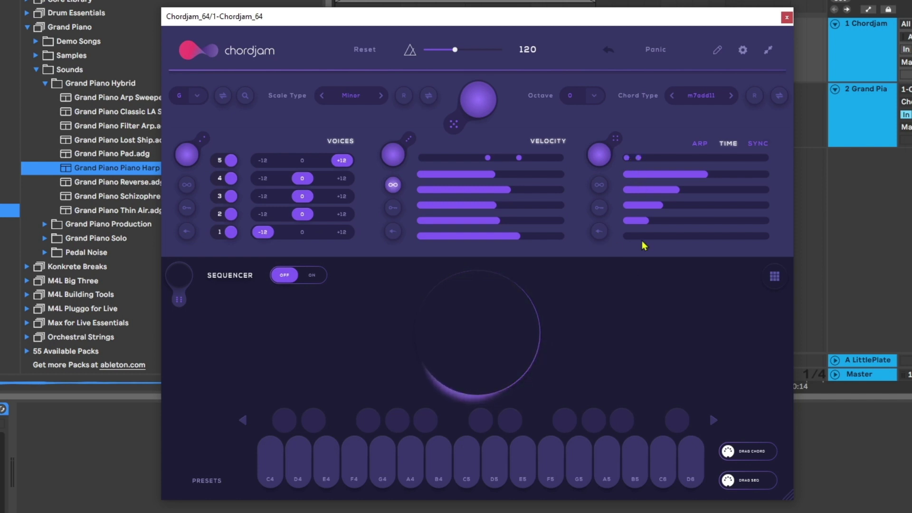
pyautogui.click(596, 186)
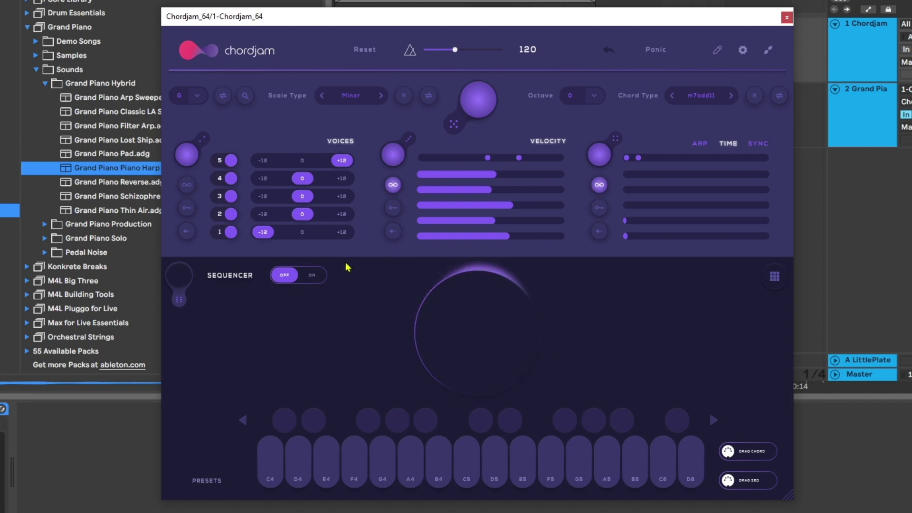
# Step: Turn the sequencer on and draw chord blocks in the lower lane
pyautogui.click(312, 276)
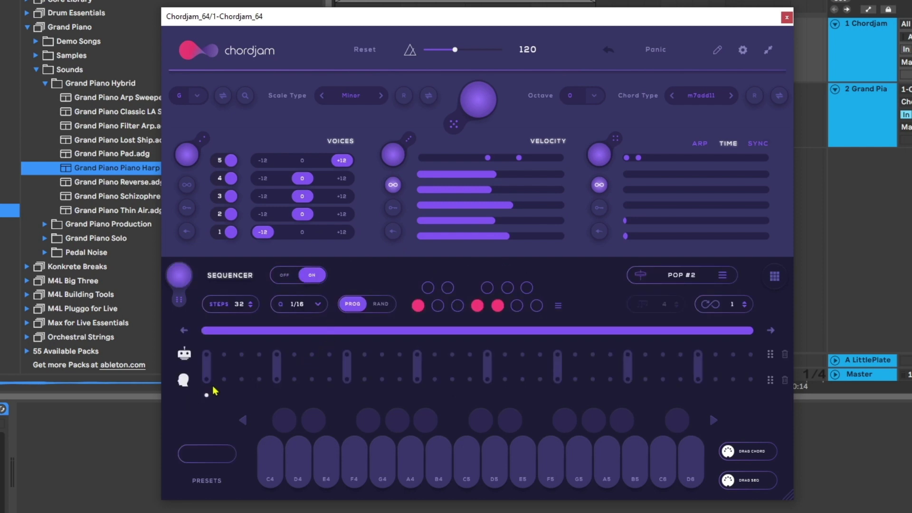
pyautogui.moveTo(207, 382)
pyautogui.mouseDown()
pyautogui.moveTo(361, 394)
pyautogui.moveTo(349, 394)
pyautogui.moveTo(334, 386)
pyautogui.moveTo(444, 379)
pyautogui.moveTo(770, 389)
pyautogui.mouseUp()
pyautogui.click(487, 380)
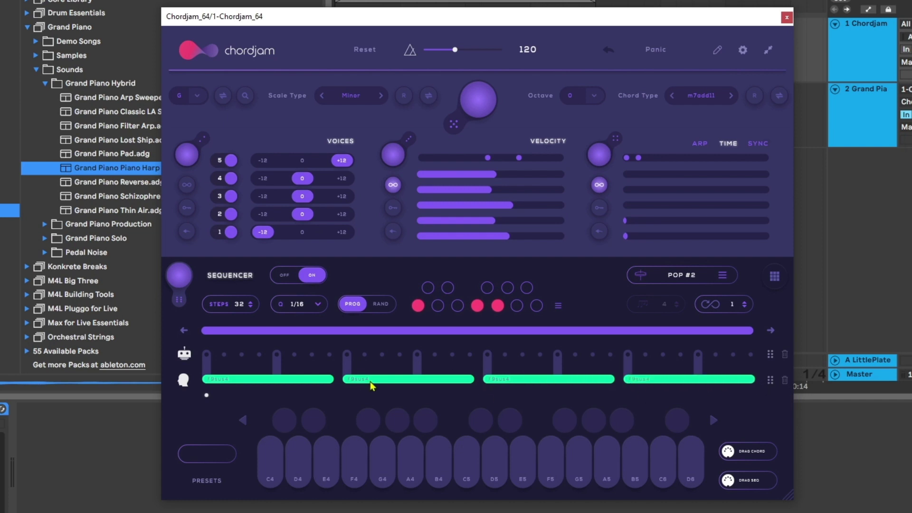
# Step: Select each of the four chord blocks and play the sequence
pyautogui.click(261, 380)
pyautogui.click(359, 381)
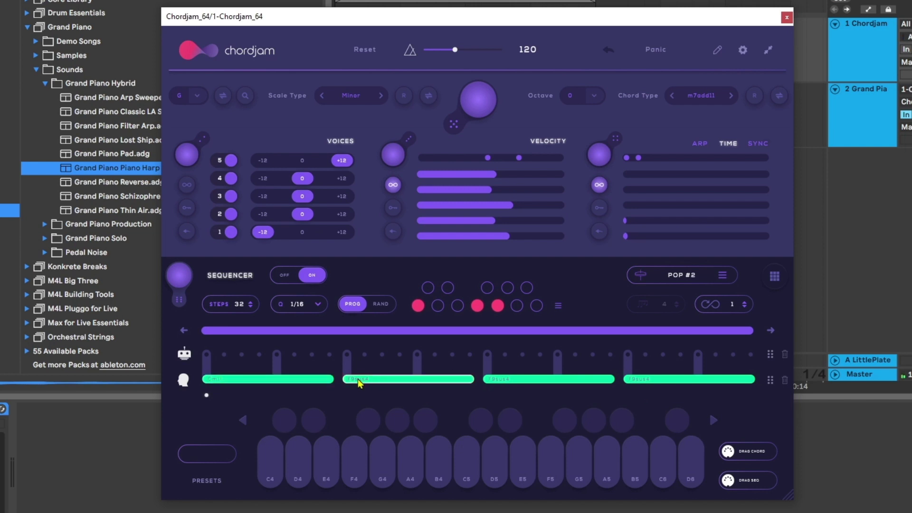
pyautogui.click(559, 381)
pyautogui.click(641, 380)
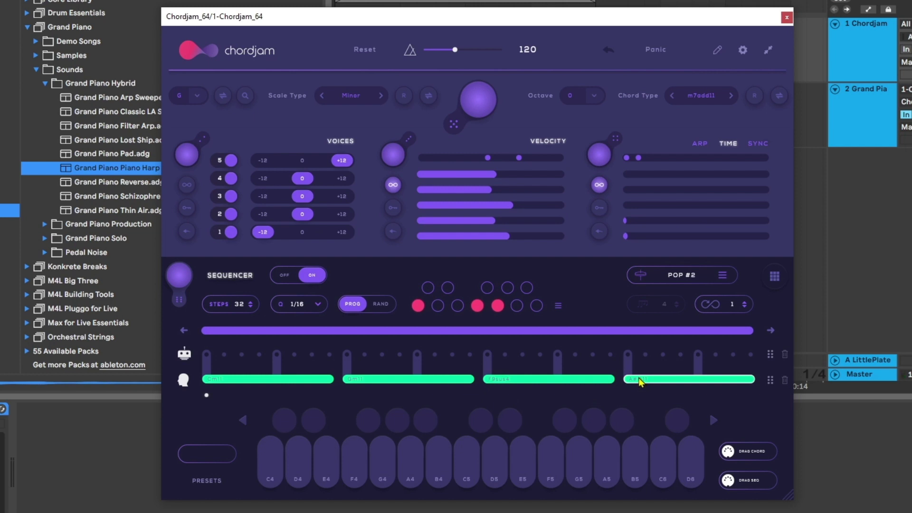
pyautogui.press('space')
# Step: Delete all four hand-drawn chord blocks from the sequencer lane
pyautogui.doubleClick(639, 380)
pyautogui.doubleClick(501, 380)
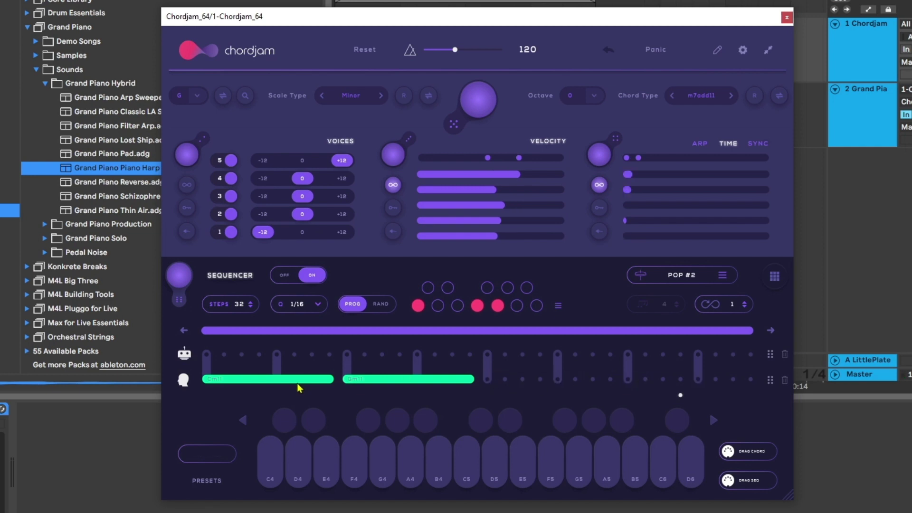
pyautogui.doubleClick(359, 380)
pyautogui.doubleClick(280, 380)
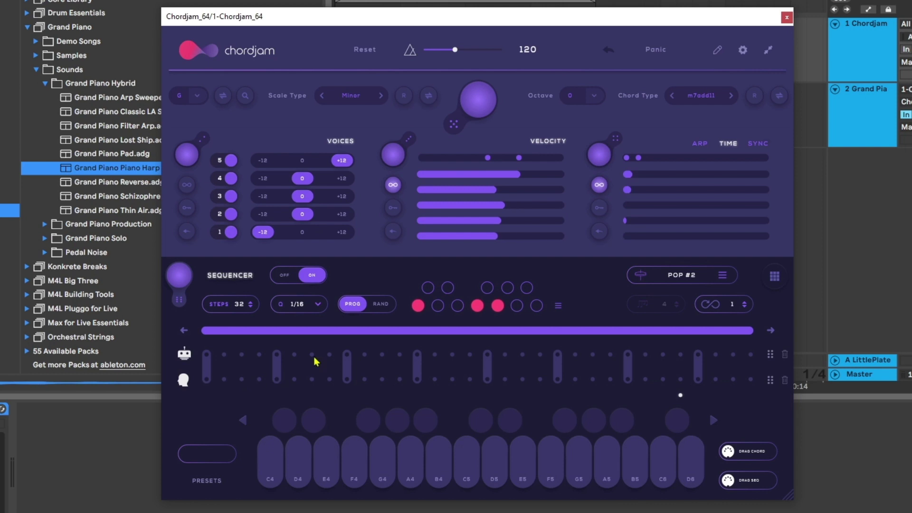
# Step: Switch the sequencer to RAND mode and load the EDM #1 groove preset
pyautogui.click(380, 305)
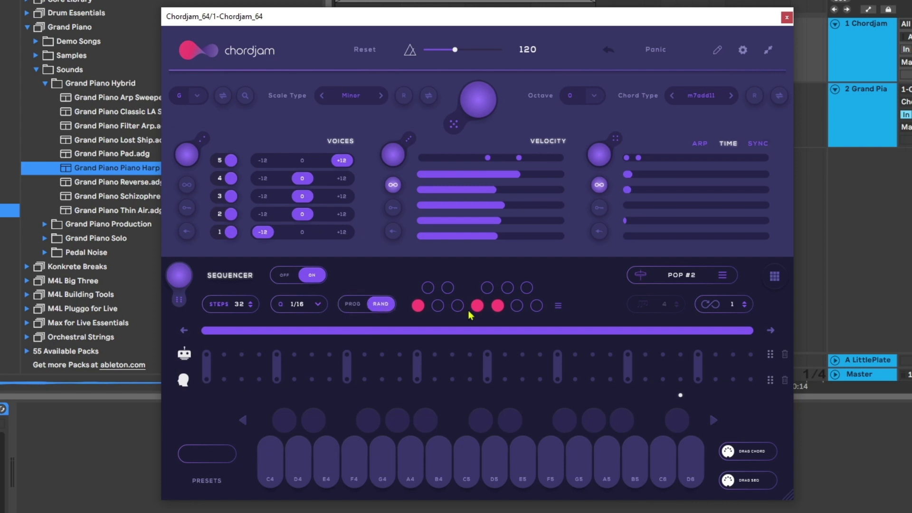
pyautogui.click(695, 275)
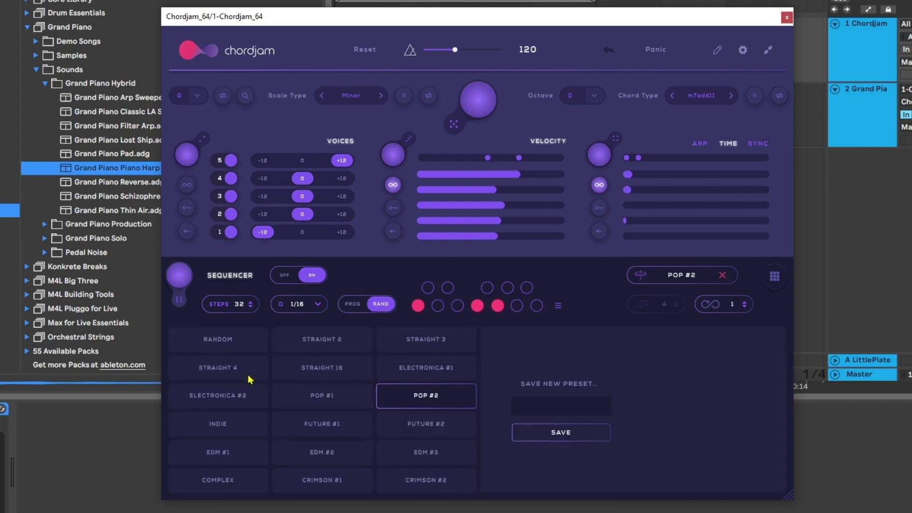
pyautogui.click(228, 453)
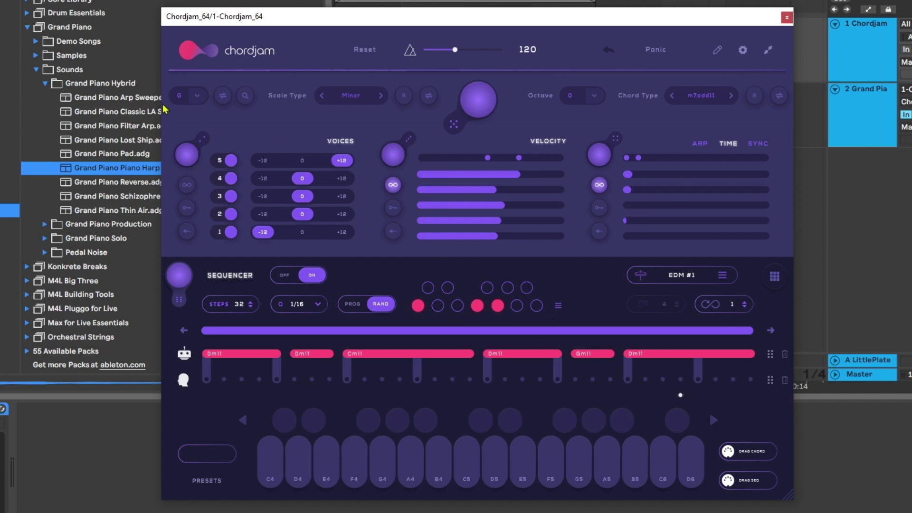
# Step: Remove one chord from the random chord pool and add two others
pyautogui.click(498, 306)
pyautogui.click(508, 288)
pyautogui.click(532, 307)
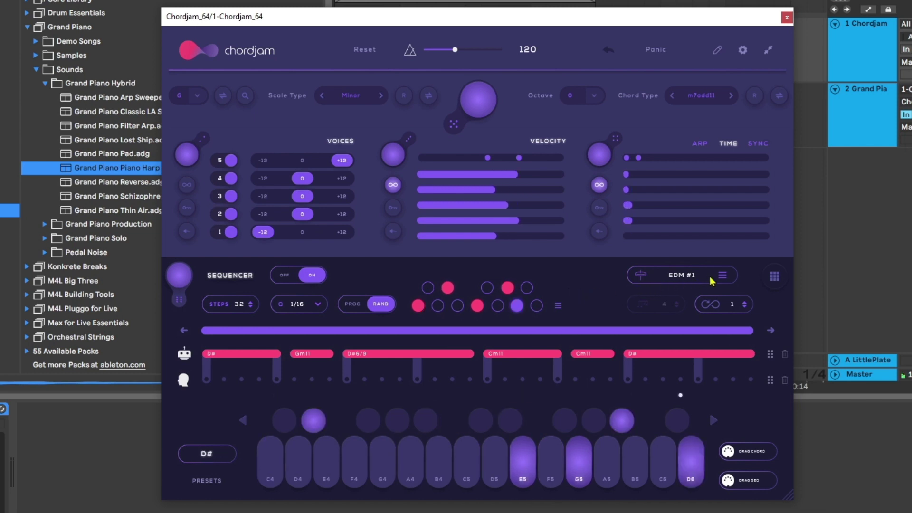
# Step: Load the EDM #3 groove preset and play the sequence
pyautogui.click(666, 278)
pyautogui.click(426, 452)
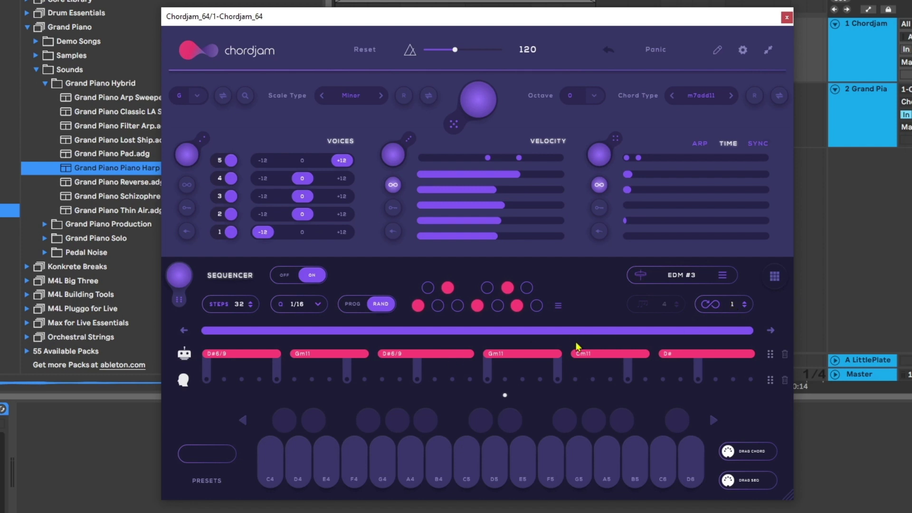
pyautogui.press('space')
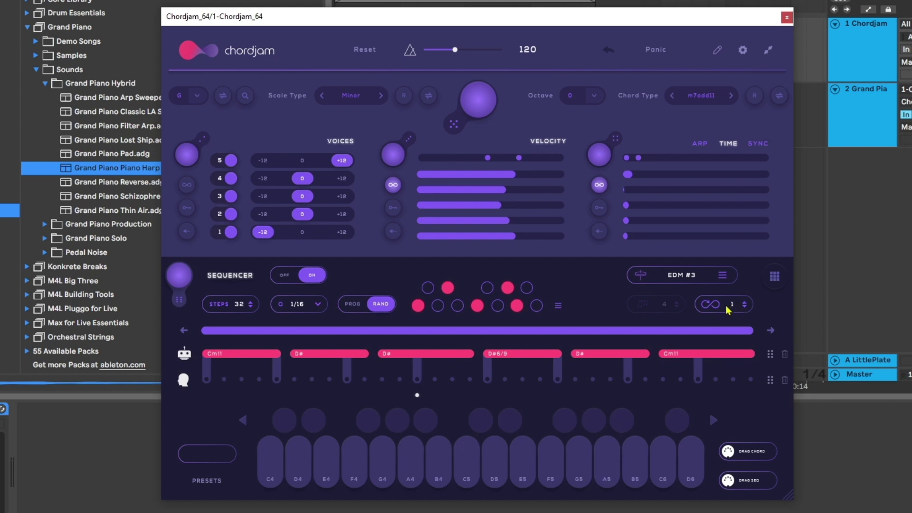
pyautogui.click(686, 278)
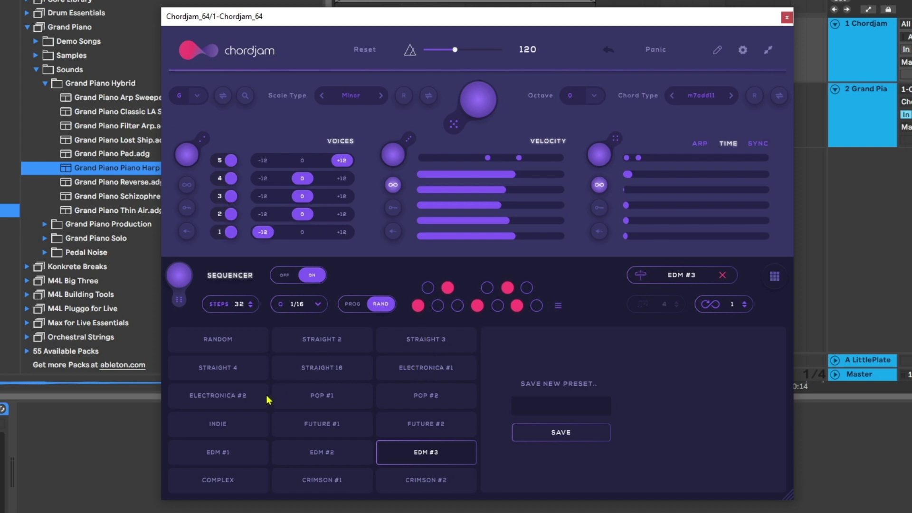
# Step: Load the FUTURE #1 groove, play it, and drag the sequence into Live as MIDI
pyautogui.click(317, 425)
pyautogui.press('space')
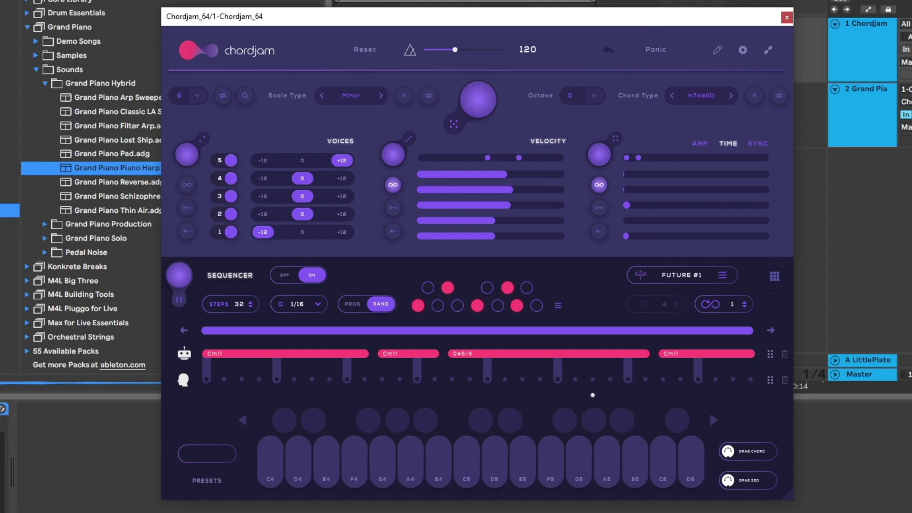
pyautogui.moveTo(728, 480); pyautogui.dragTo(814, 167)
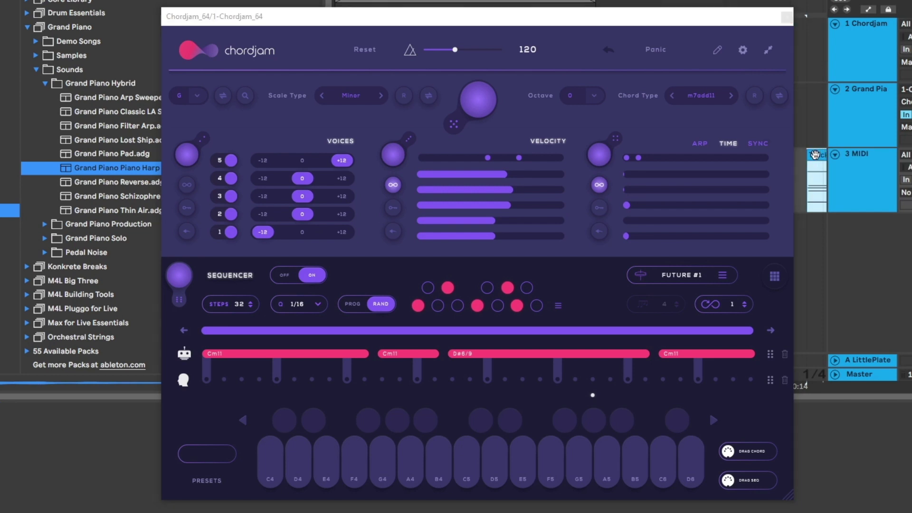
pyautogui.hotkey('ctrl', 'z')
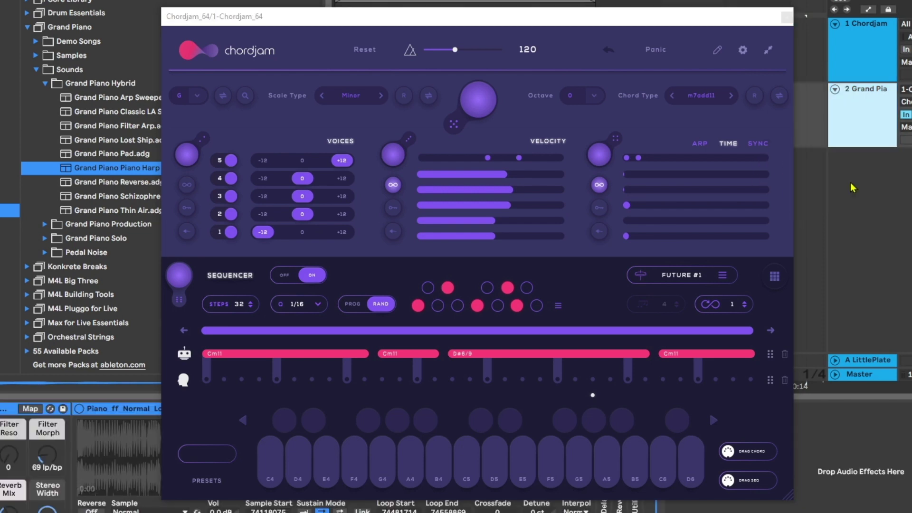